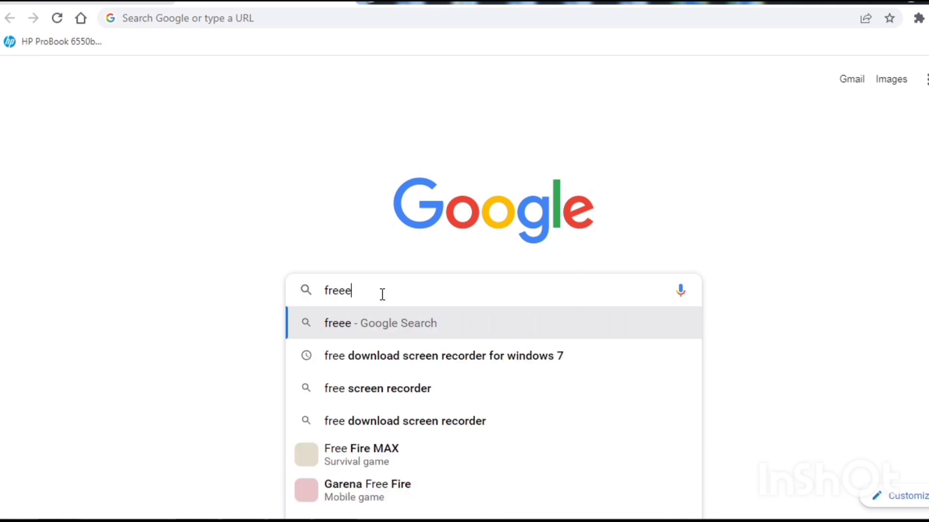
Step: Search Google for "free download Micrsoft Edge" and open Microsoft's own Download Microsoft Edge result
{"action": "key", "text": "BackSpace"}
{"action": "type", "text": "downl"}
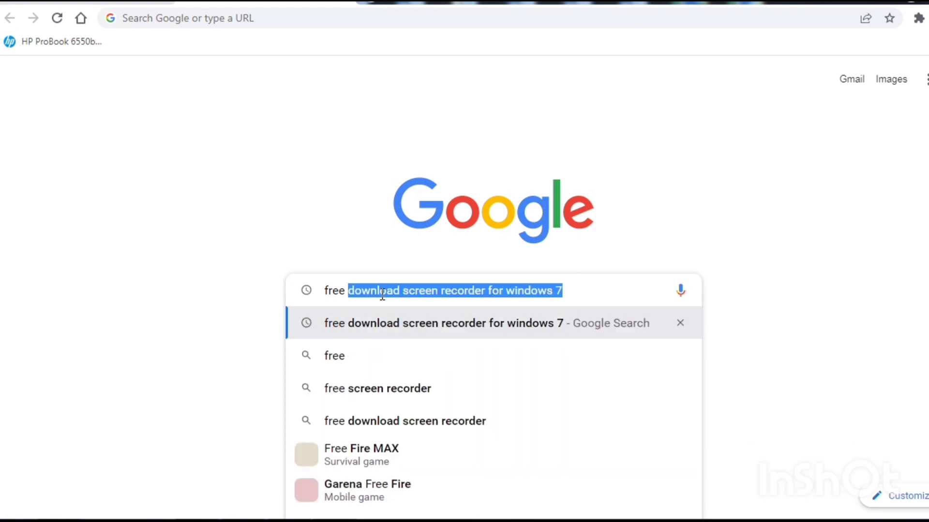
{"action": "type", "text": "oad "}
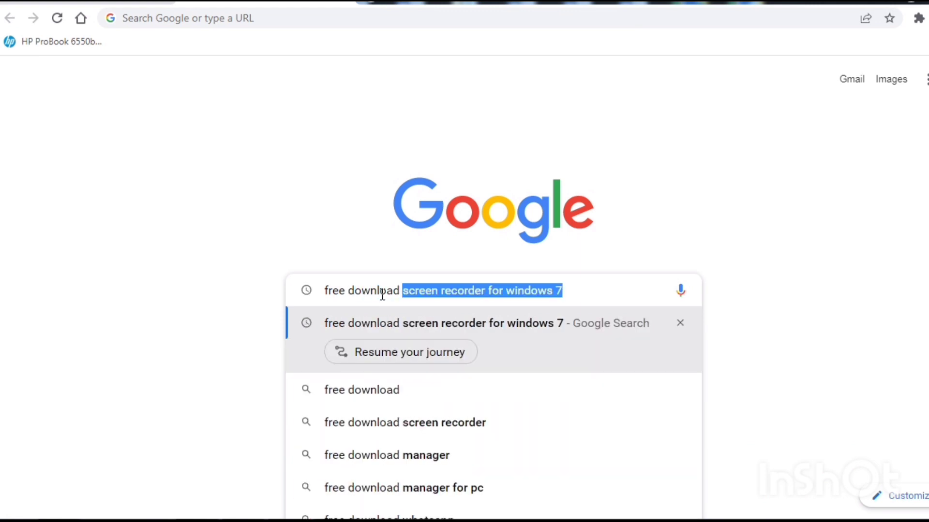
{"action": "type", "text": "Micr"}
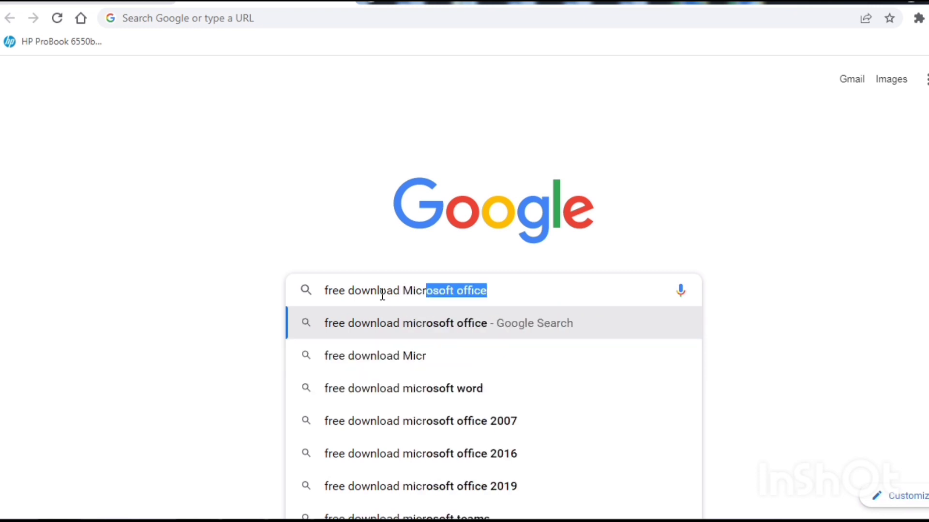
{"action": "type", "text": "soft "}
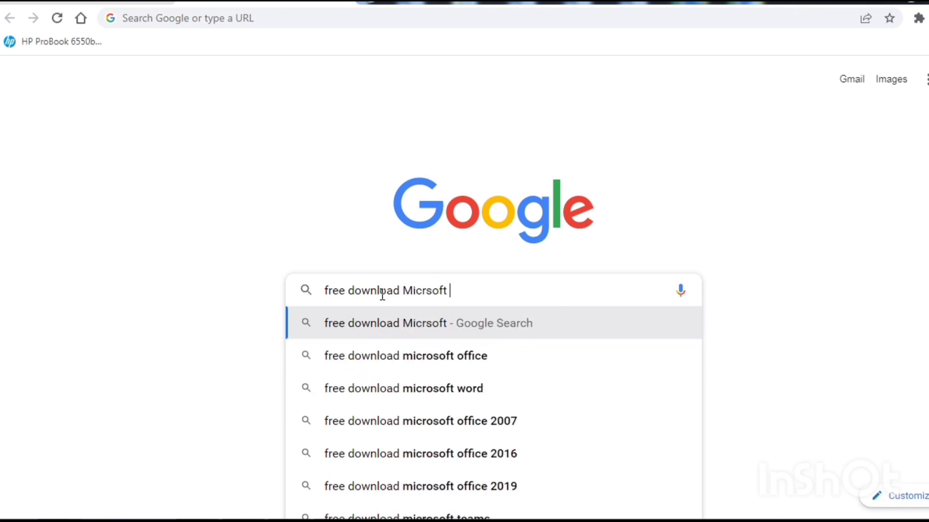
{"action": "type", "text": "Edge"}
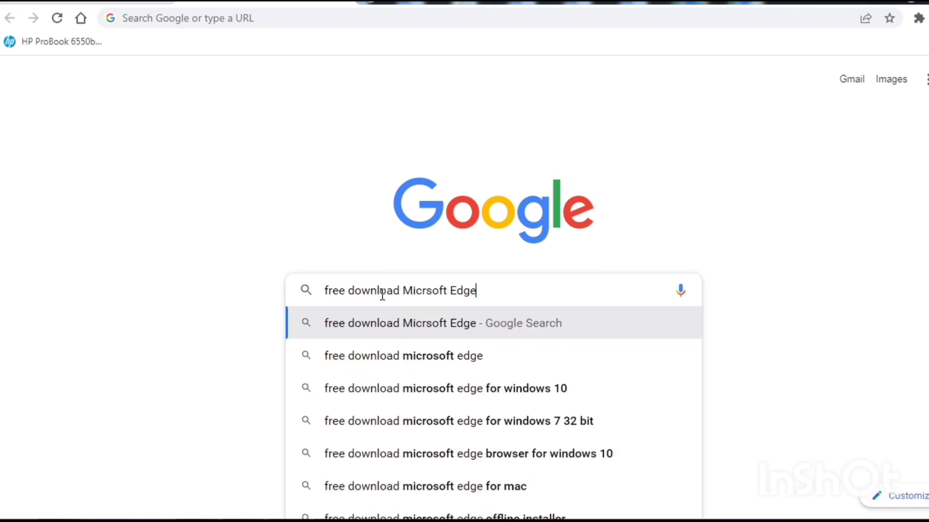
{"action": "type", "text": " fore"}
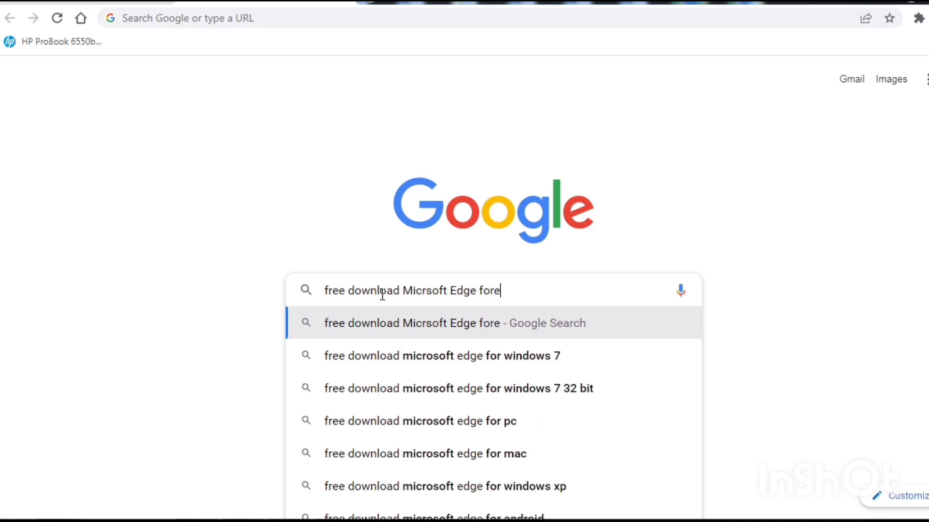
{"action": "key", "text": "BackSpace"}
{"action": "key", "text": "BackSpace"}
{"action": "key", "text": "BackSpace"}
{"action": "key", "text": "BackSpace"}
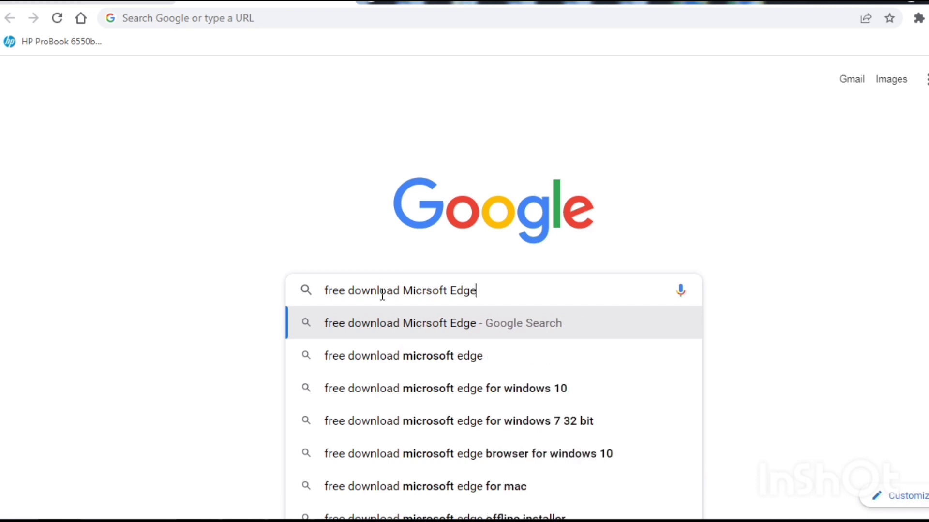
{"action": "key", "text": "Return"}
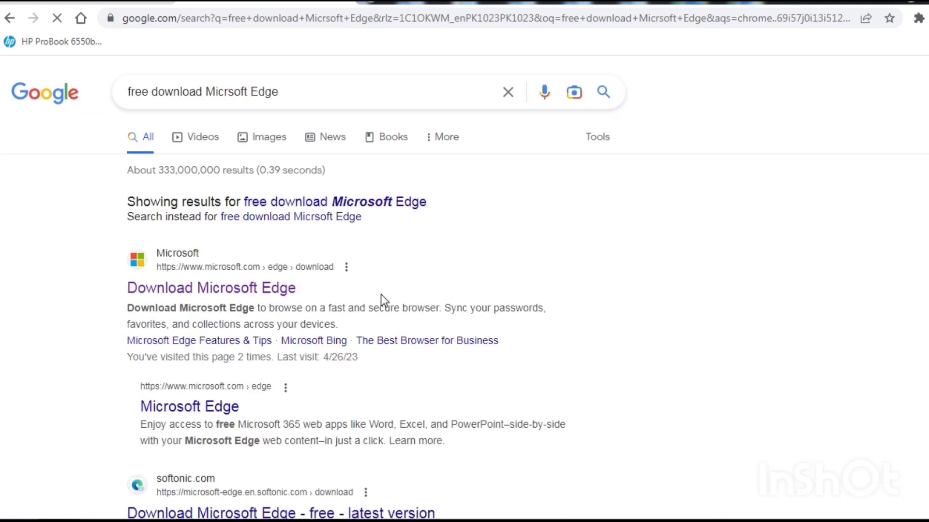
{"action": "left_click", "coordinate": [219, 291]}
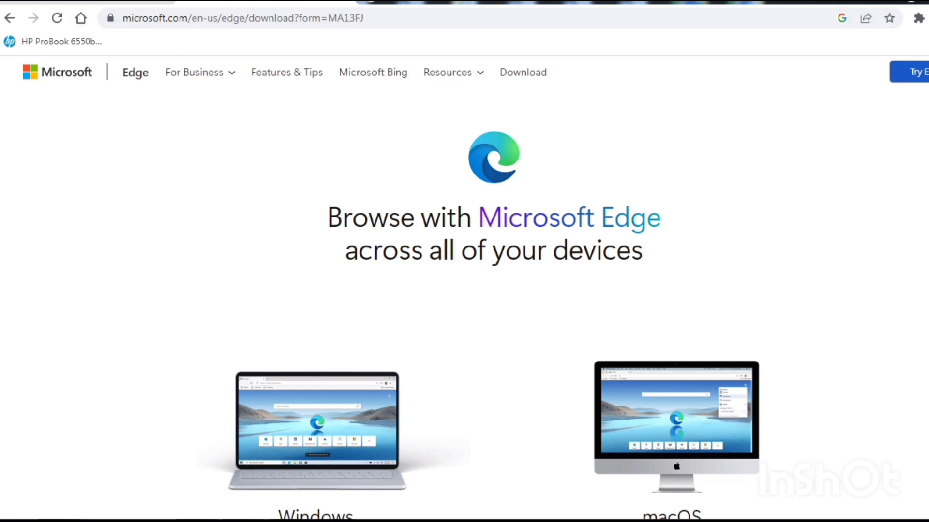
Step: Review the Microsoft Edge download options for Windows, macOS, iOS, Android, Linux and the preview builds
{"action": "scroll", "coordinate": [464, 309], "scroll_direction": "down", "scroll_amount": 4}
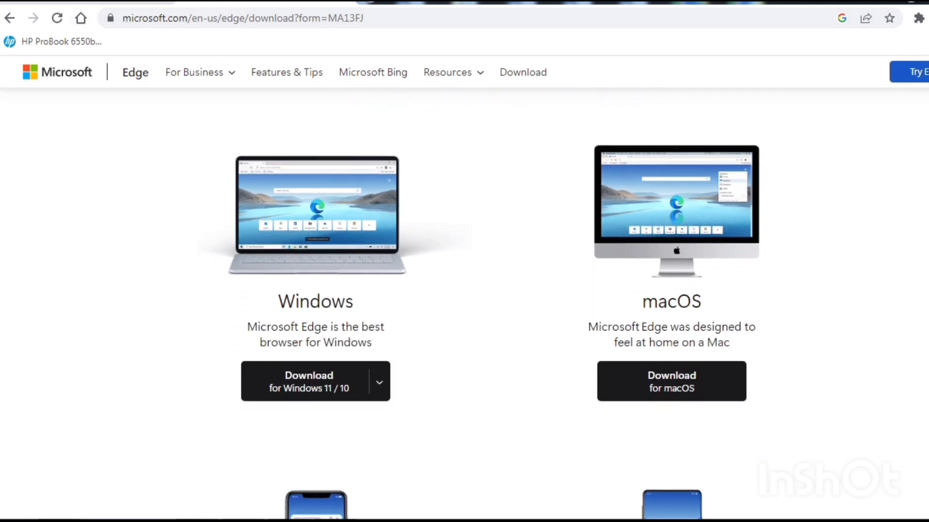
{"action": "left_click_drag", "start_coordinate": [280, 302], "coordinate": [362, 305]}
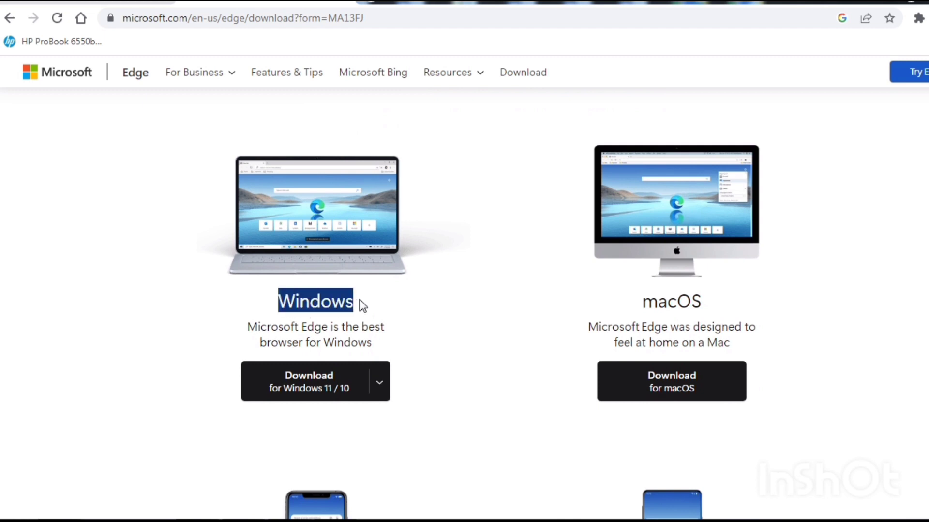
{"action": "left_click_drag", "start_coordinate": [643, 304], "coordinate": [707, 300]}
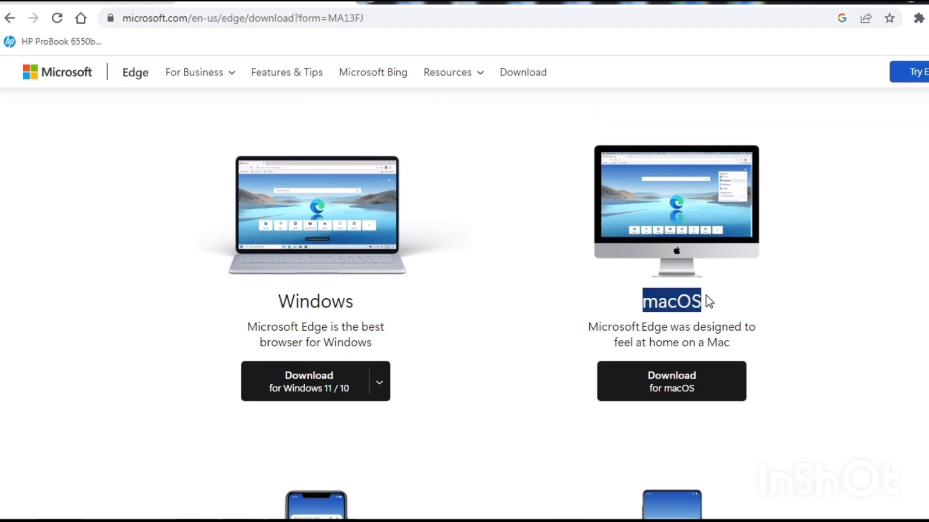
{"action": "scroll", "coordinate": [377, 285], "scroll_direction": "down", "scroll_amount": 5}
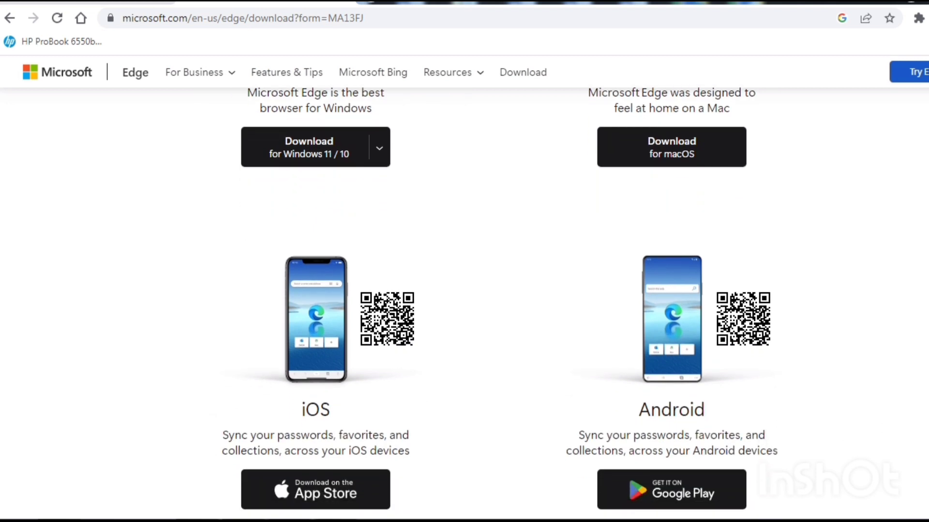
{"action": "left_click_drag", "start_coordinate": [291, 351], "coordinate": [384, 364]}
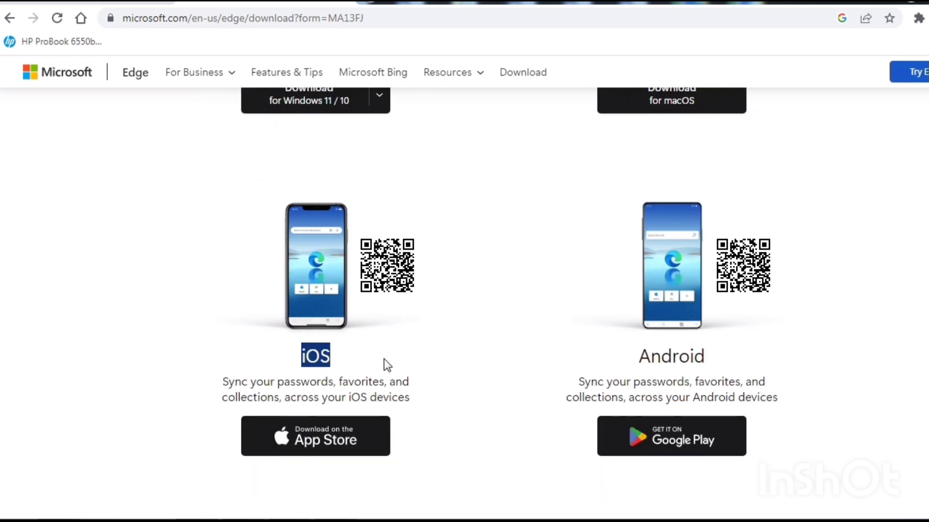
{"action": "left_click_drag", "start_coordinate": [629, 356], "coordinate": [721, 359]}
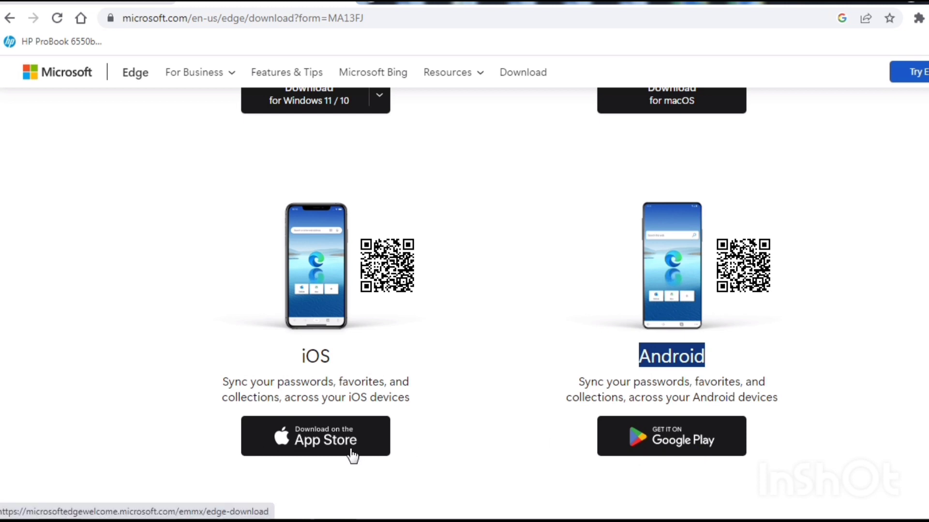
{"action": "scroll", "coordinate": [464, 290], "scroll_direction": "down", "scroll_amount": 4}
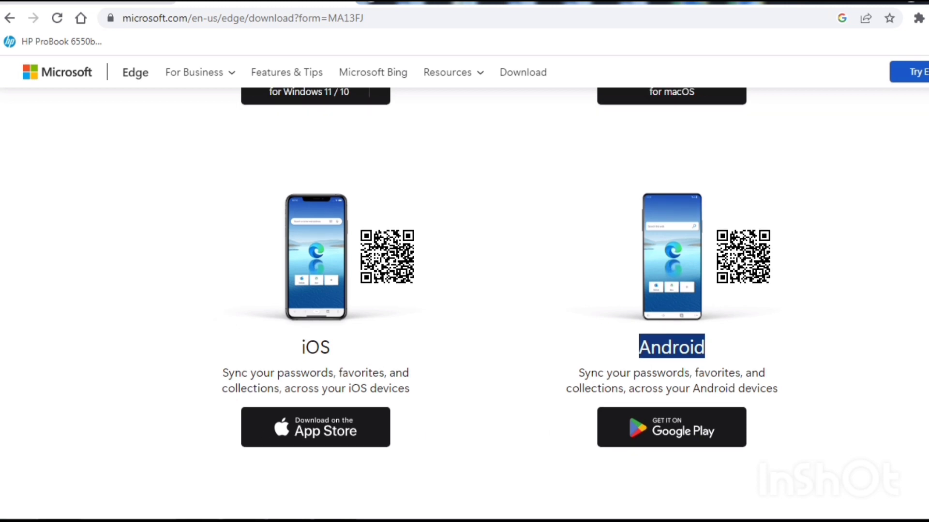
{"action": "scroll", "coordinate": [476, 287], "scroll_direction": "down", "scroll_amount": 1}
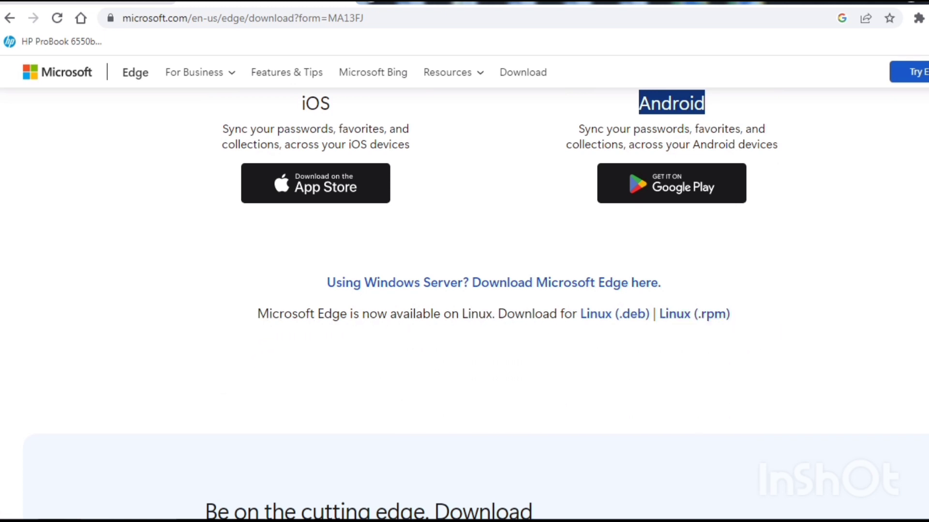
{"action": "scroll", "coordinate": [386, 307], "scroll_direction": "down", "scroll_amount": 5}
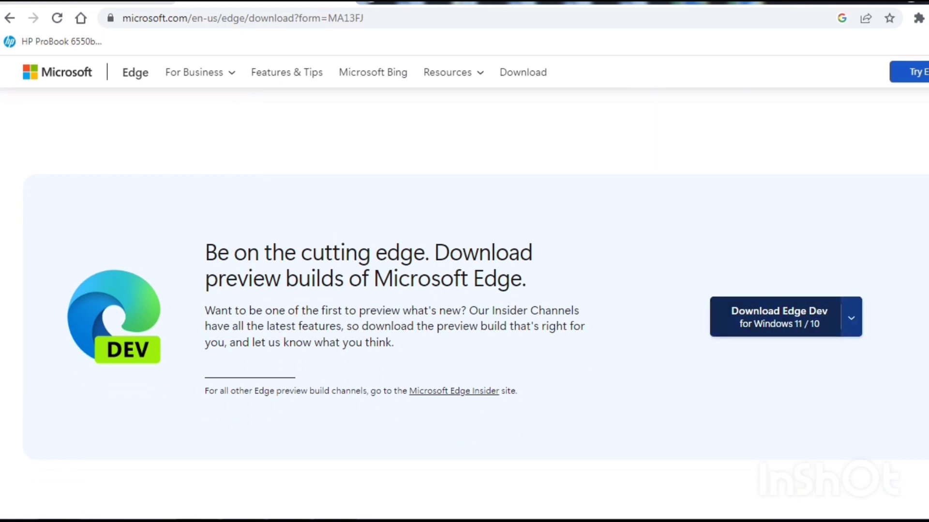
{"action": "scroll", "coordinate": [465, 290], "scroll_direction": "down", "scroll_amount": 3}
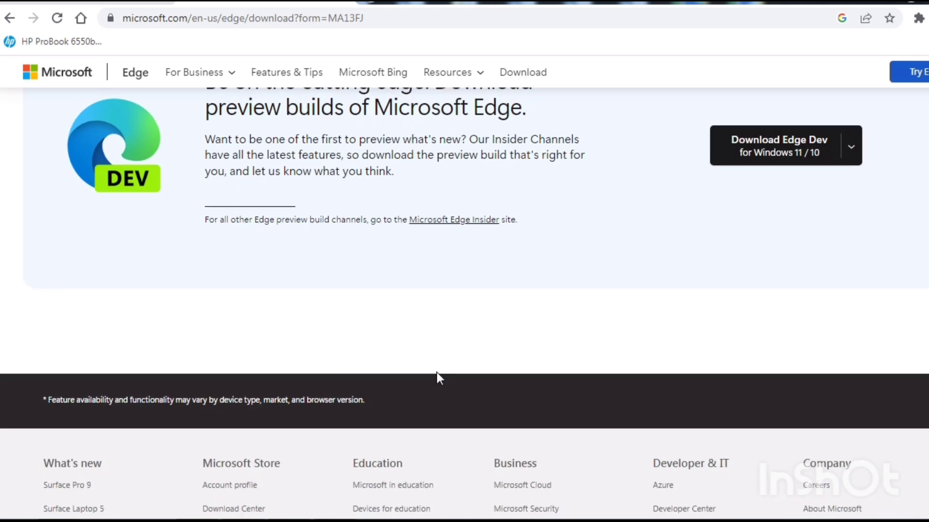
Step: Choose the Windows 8.1 / 8 / 7 version of Microsoft Edge for download
{"action": "scroll", "coordinate": [465, 290], "scroll_direction": "up", "scroll_amount": 12}
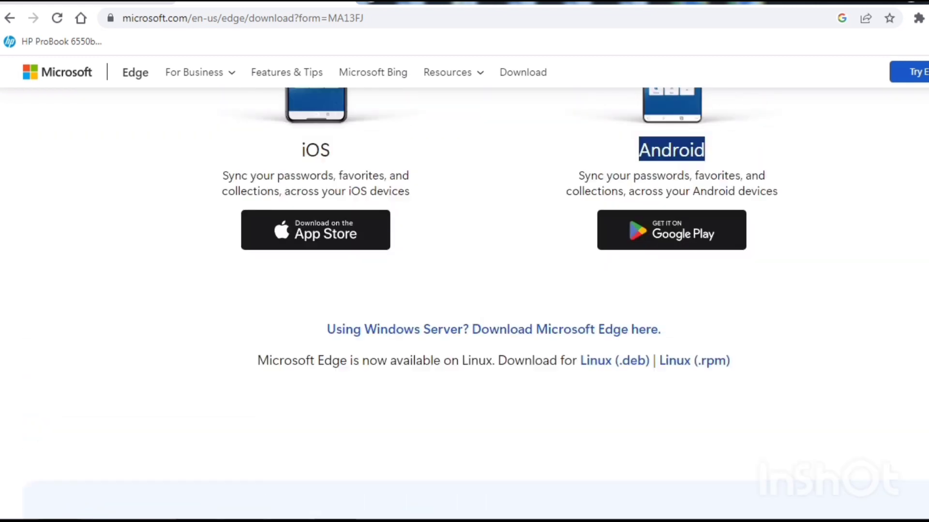
{"action": "scroll", "coordinate": [464, 290], "scroll_direction": "up", "scroll_amount": 3}
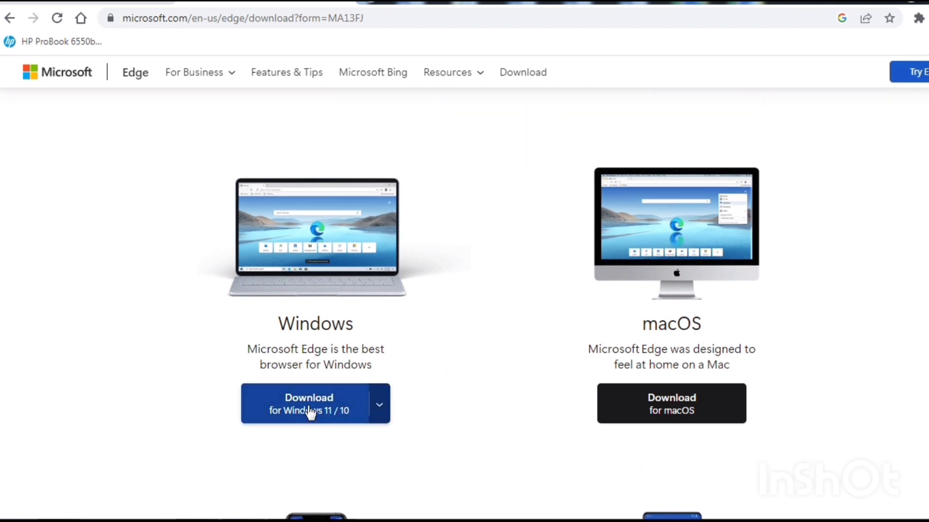
{"action": "left_click", "coordinate": [381, 415]}
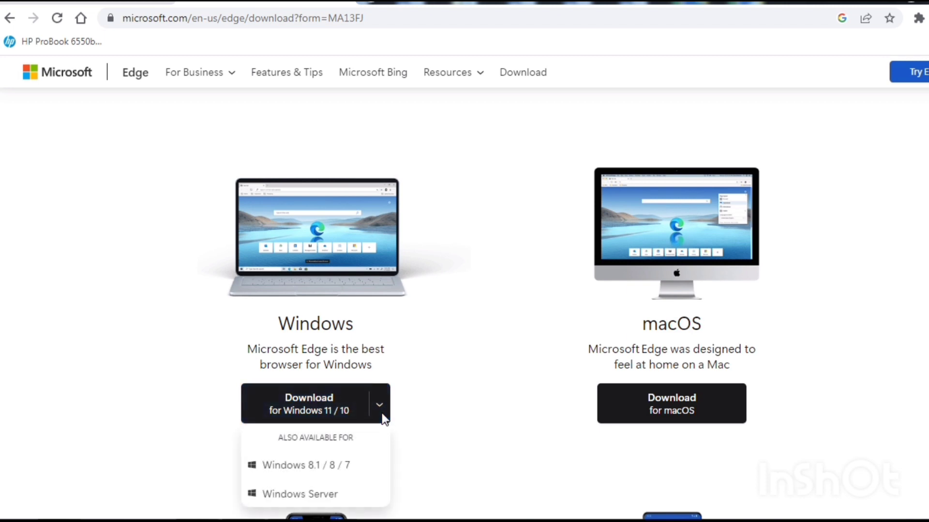
{"action": "left_click", "coordinate": [301, 466]}
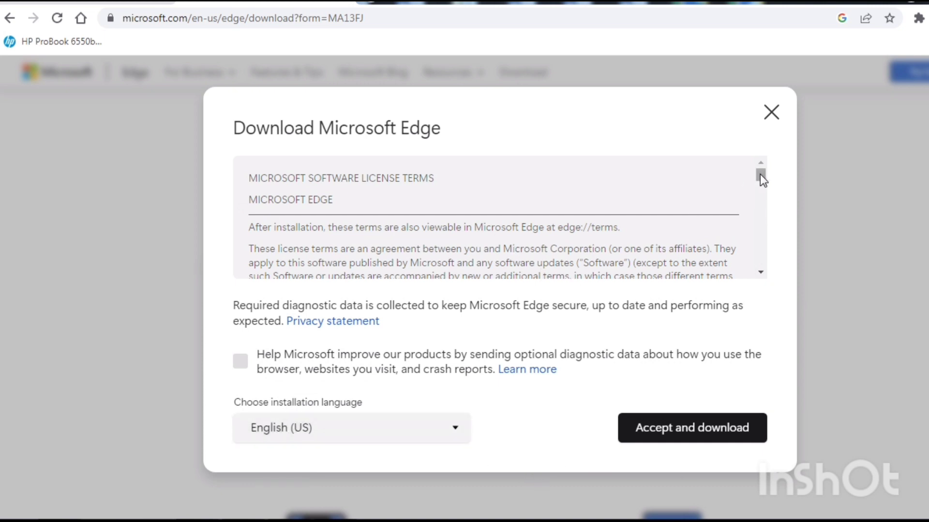
Step: Look through the license terms, accept them to download Edge, and open the downloaded MicrosoftEdgeSetup.exe
{"action": "left_click_drag", "start_coordinate": [759, 175], "coordinate": [767, 203]}
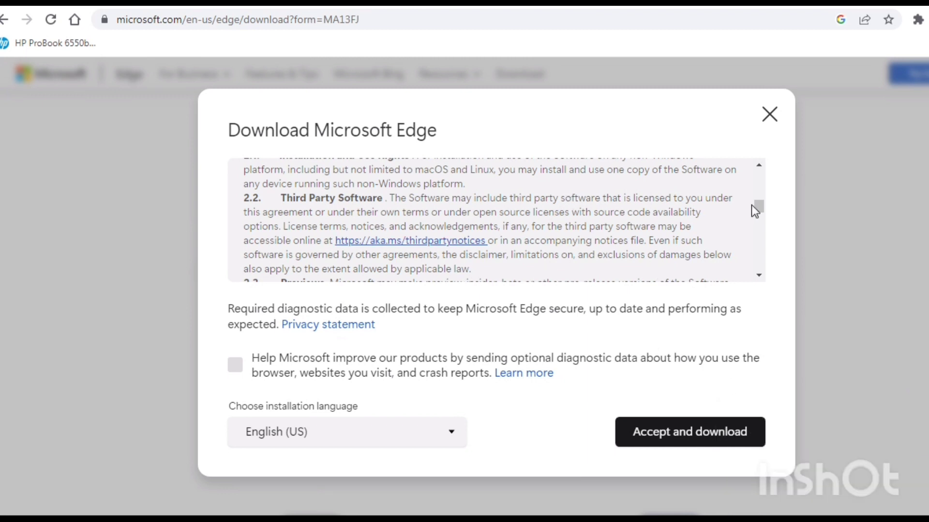
{"action": "left_click", "coordinate": [684, 439]}
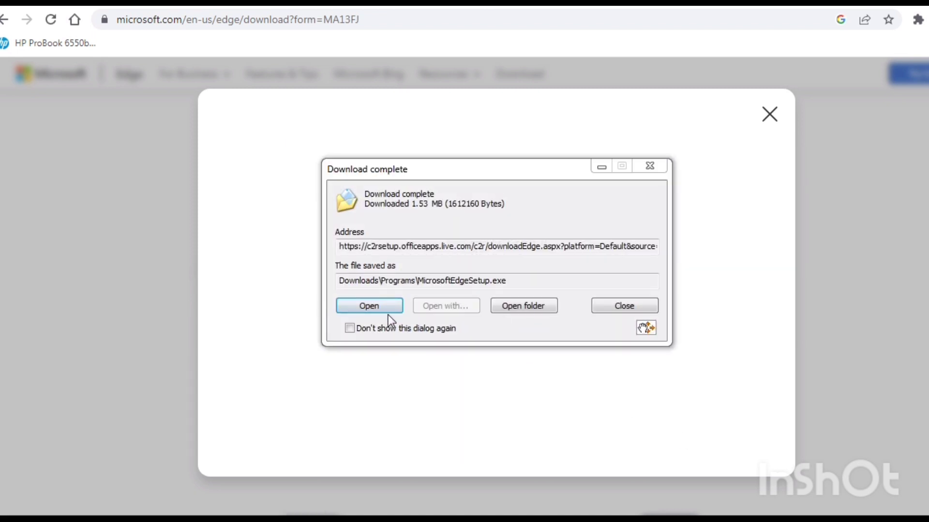
{"action": "left_click", "coordinate": [376, 305]}
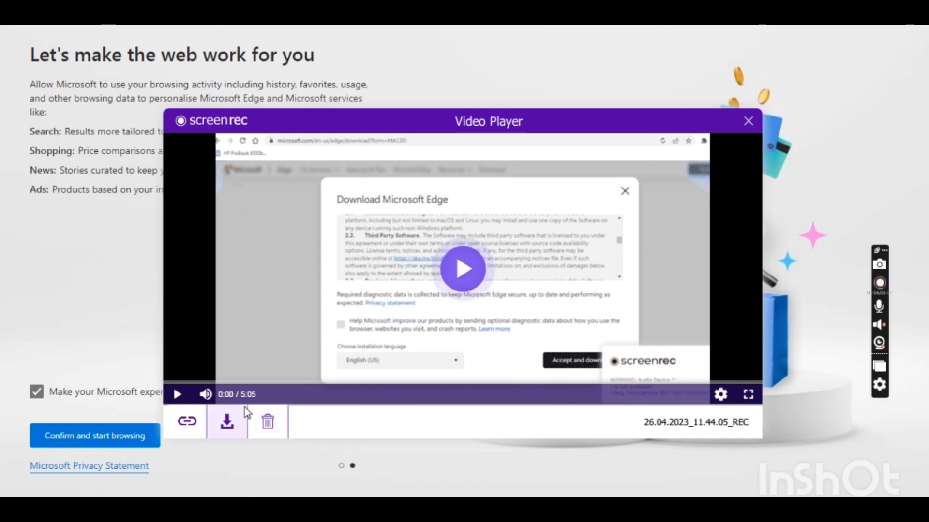
Step: Save the finished ScreenRec recording as the MP4 file 26.04.2023_11.44.05_REC and dismiss the notification
{"action": "left_click", "coordinate": [226, 423]}
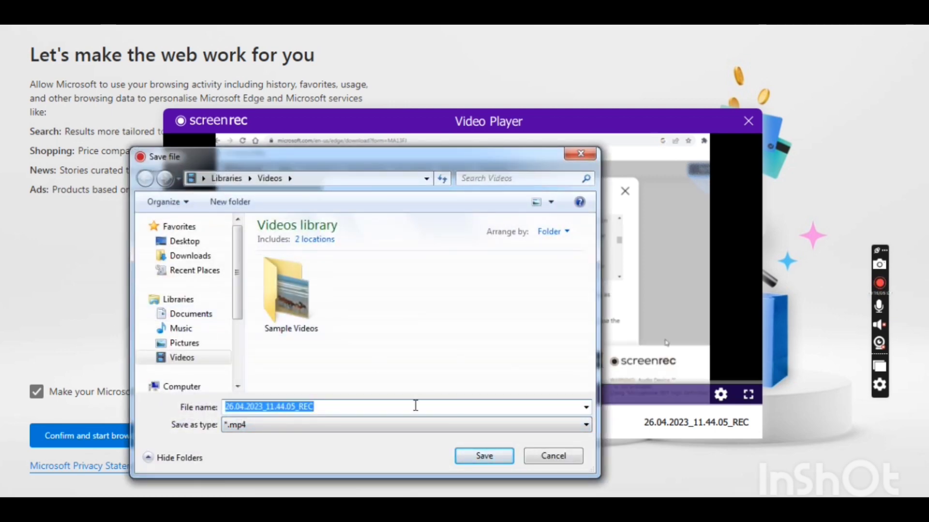
{"action": "left_click", "coordinate": [204, 319]}
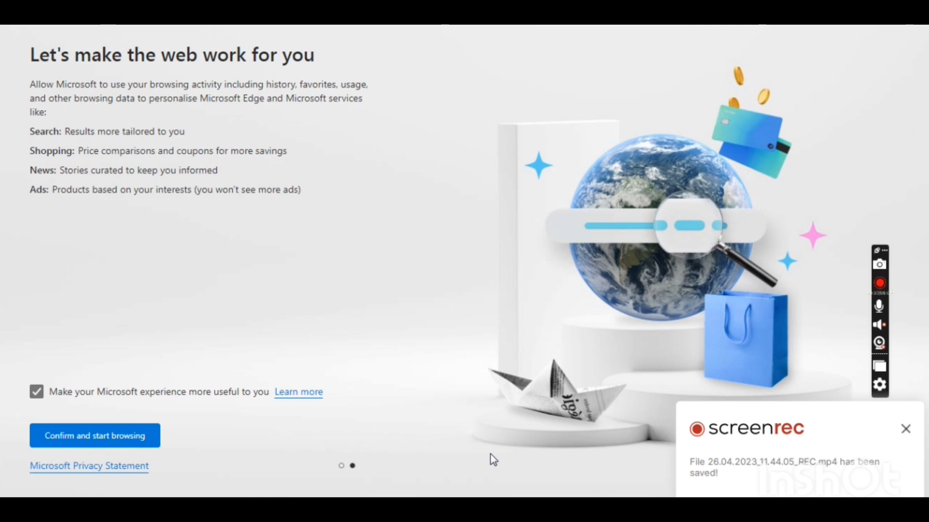
{"action": "left_click", "coordinate": [906, 429]}
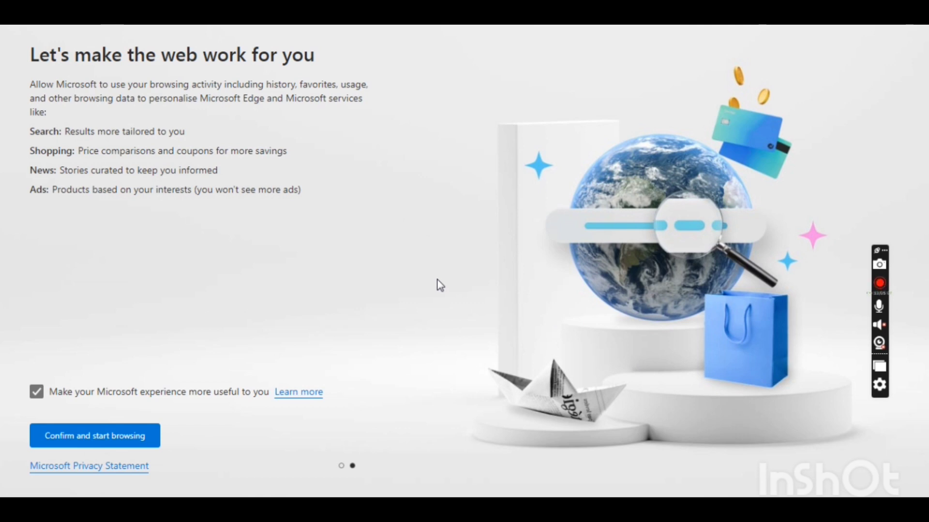
Step: Confirm Edge's browsing-data page with the more useful Microsoft experience option enabled, and apply the Bubblegum theme
{"action": "left_click", "coordinate": [97, 438]}
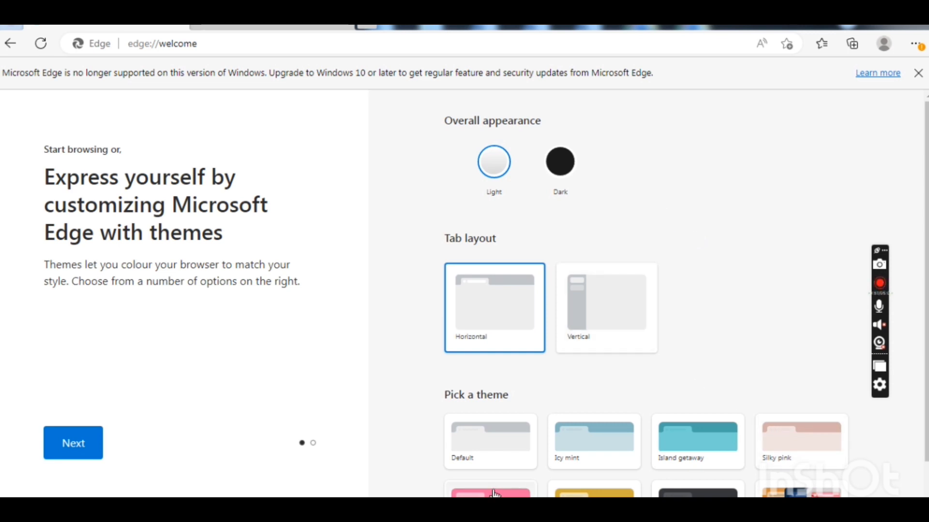
{"action": "scroll", "coordinate": [925, 216], "scroll_direction": "down", "scroll_amount": 1}
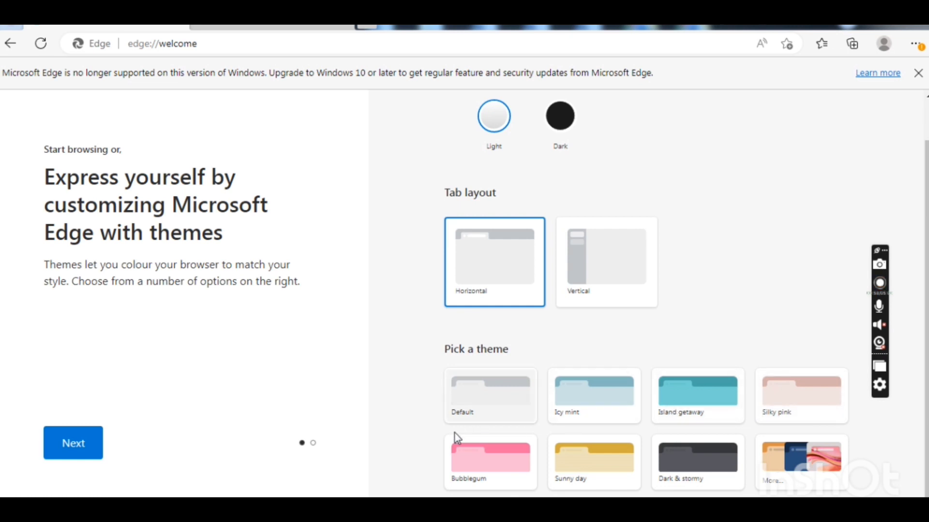
{"action": "left_click", "coordinate": [498, 463]}
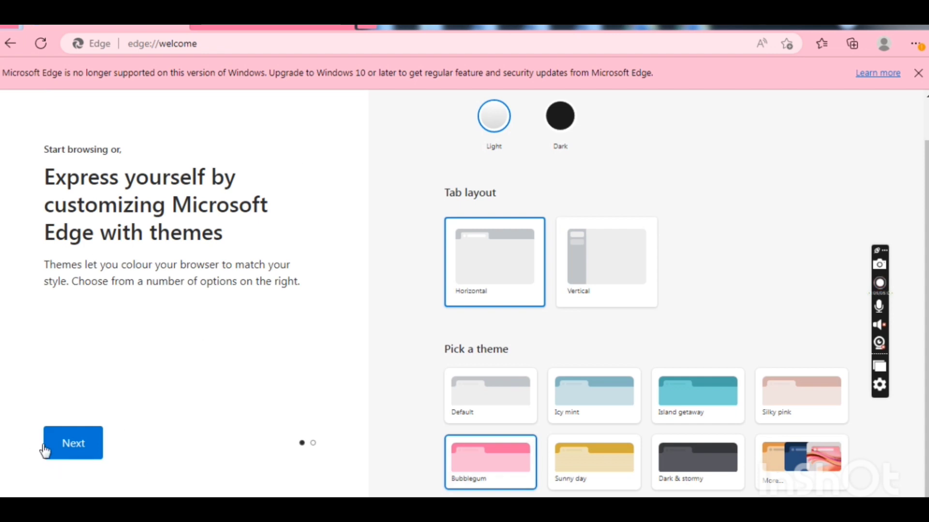
Step: Continue to the taskbar pinning page and finish the Edge setup without pinning any websites
{"action": "left_click", "coordinate": [72, 442]}
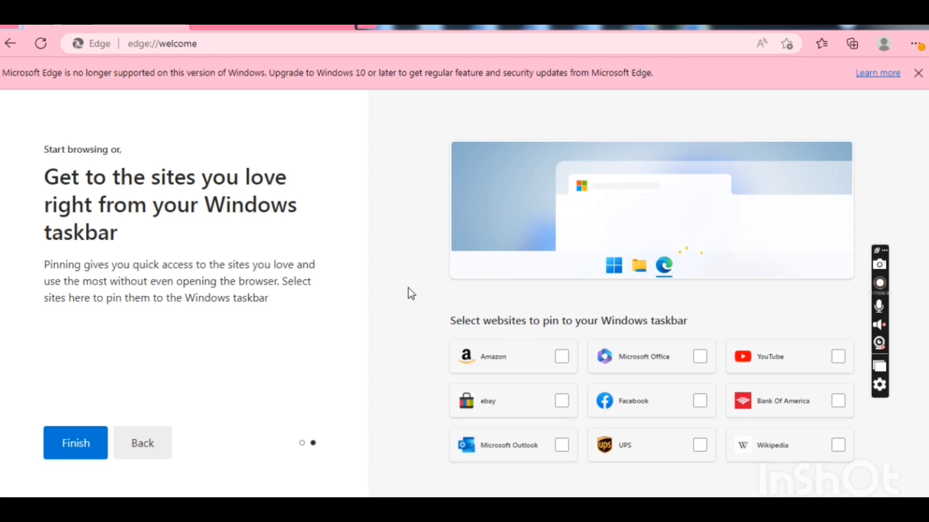
{"action": "left_click_drag", "start_coordinate": [449, 321], "coordinate": [684, 321]}
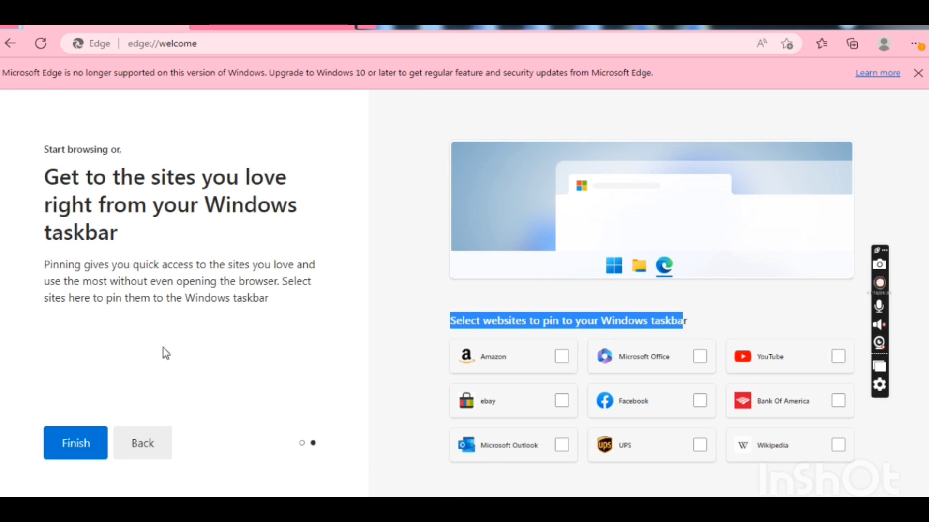
{"action": "left_click", "coordinate": [79, 452]}
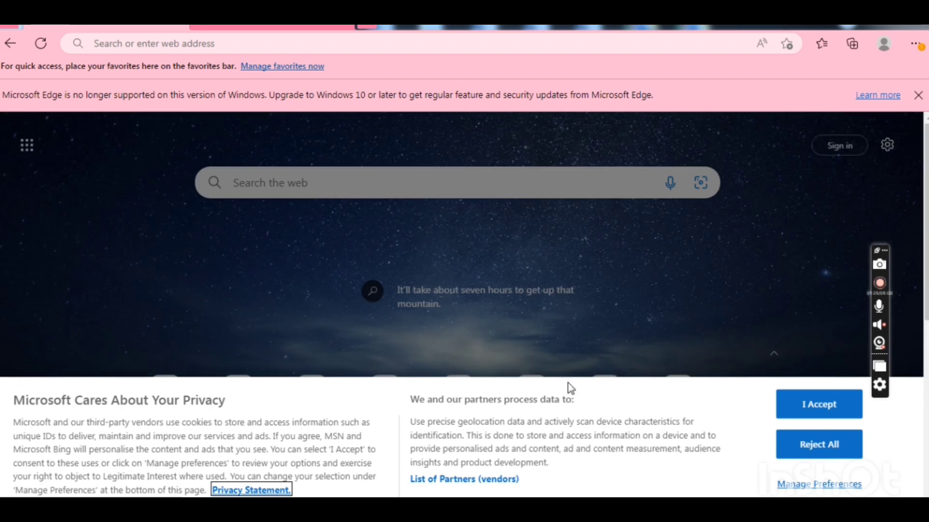
Step: Accept the Microsoft privacy notice on the new tab page and search the web for YouTube using the suggested entry
{"action": "left_click", "coordinate": [815, 406]}
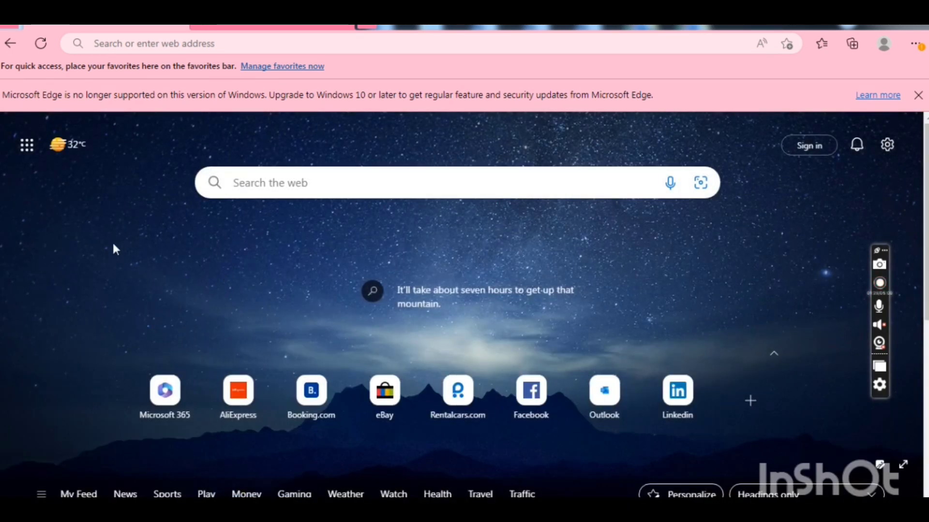
{"action": "mouse_move", "coordinate": [84, 151]}
{"action": "left_click", "coordinate": [343, 188]}
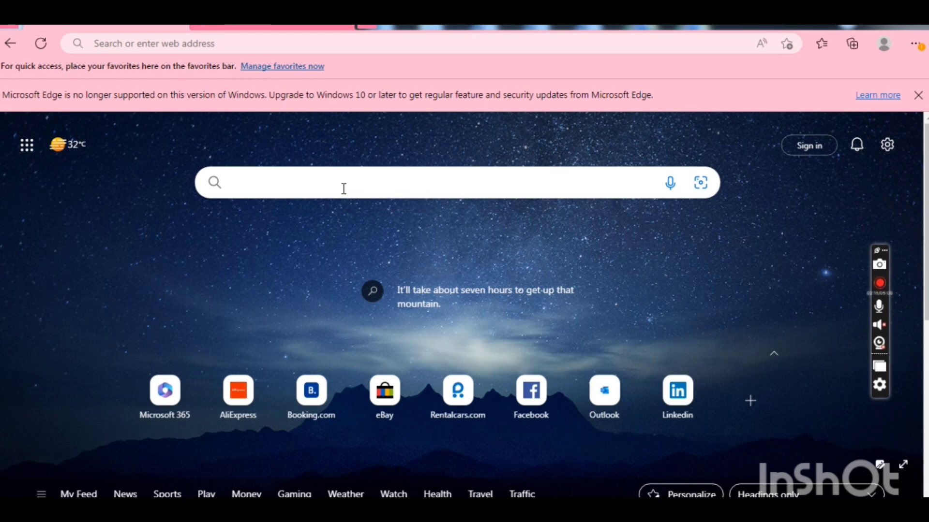
{"action": "type", "text": "yout"}
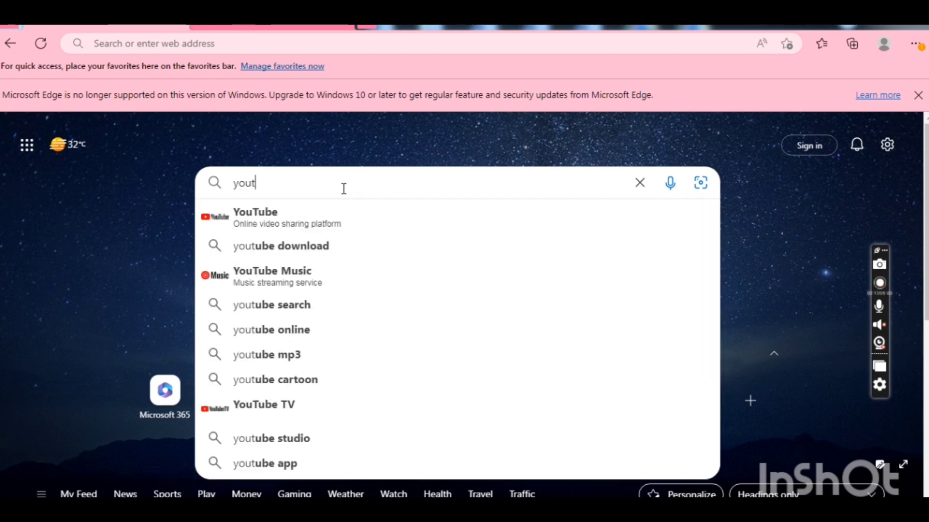
{"action": "left_click", "coordinate": [310, 224]}
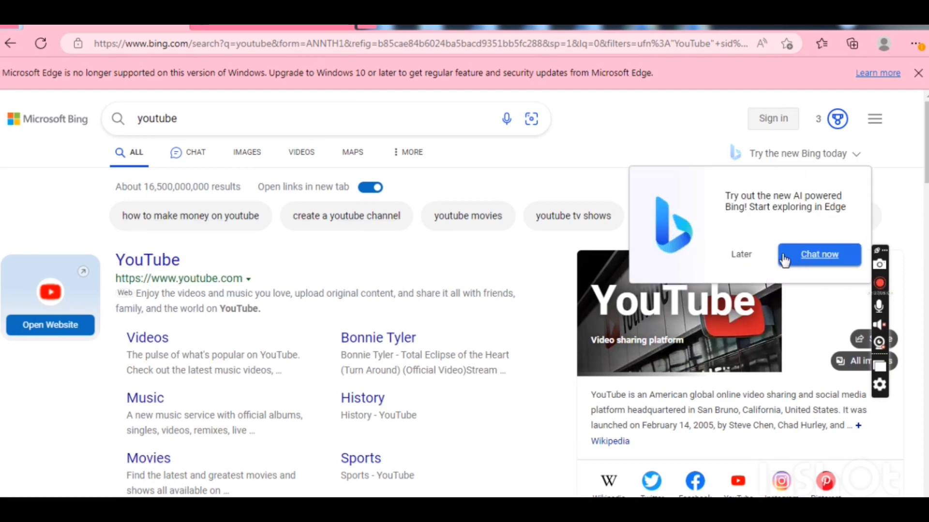
Step: Postpone the offer to try the new AI-powered Bing and reopen it from the search results page
{"action": "left_click", "coordinate": [730, 256]}
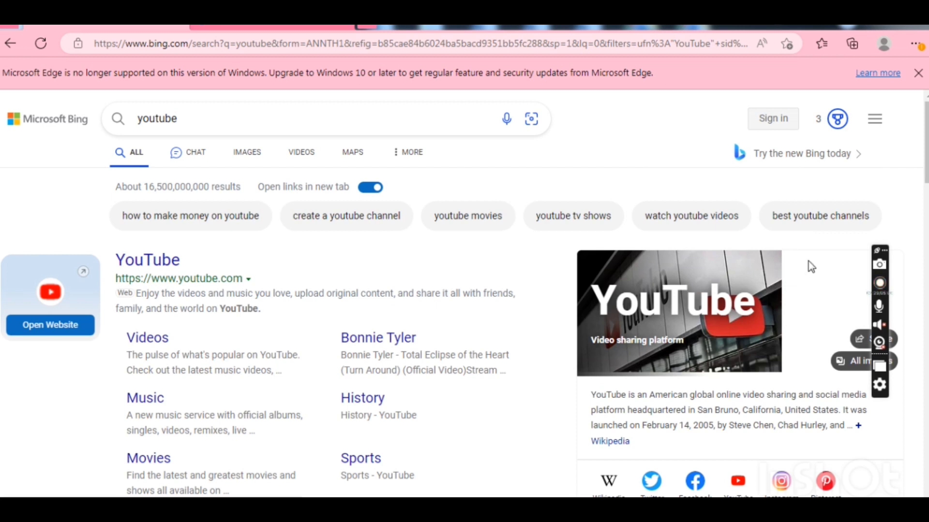
{"action": "left_click", "coordinate": [863, 154]}
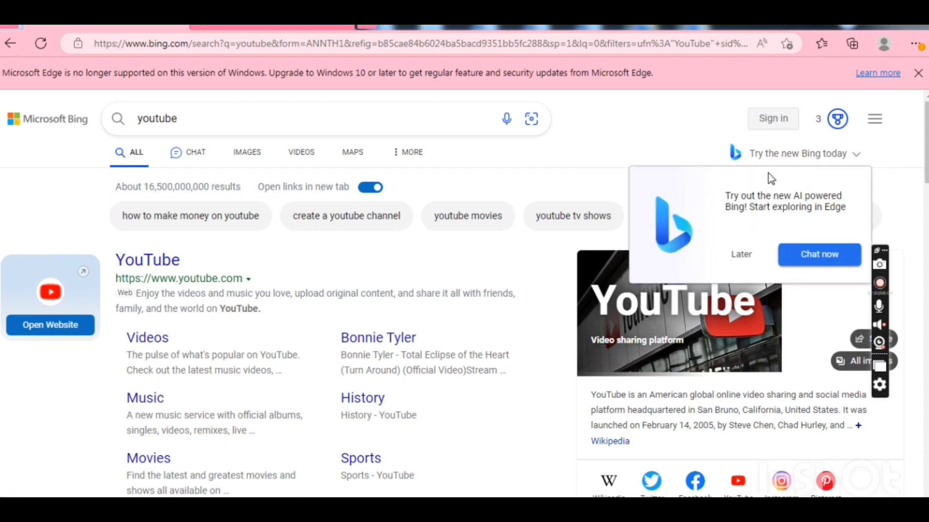